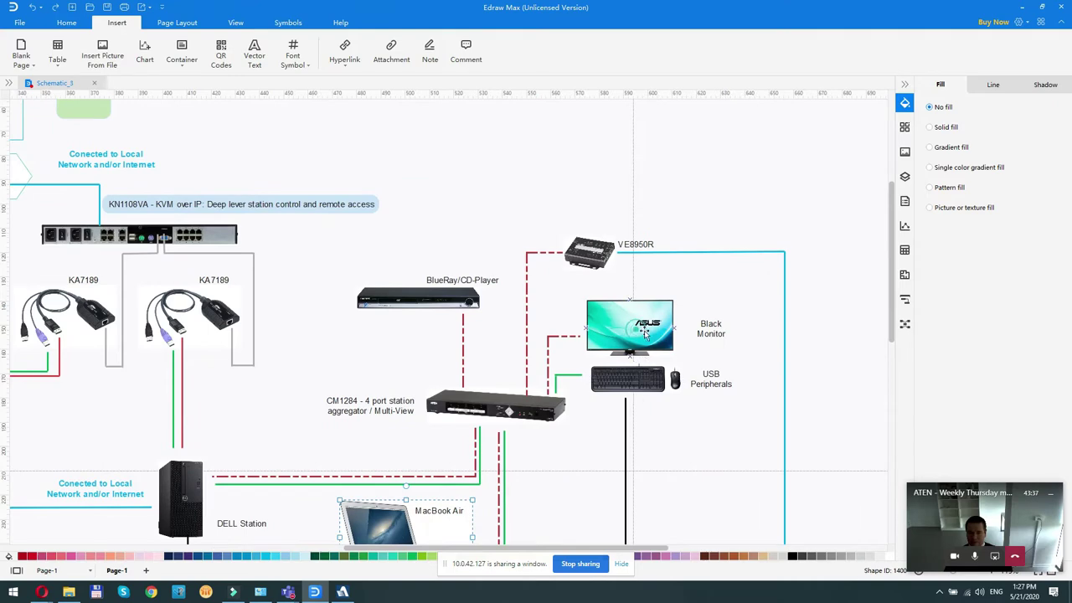
# Select the Black Monitor in the schematic, view the diagram down to the PE8108G PDU, and minimize the schematic
pyautogui.moveTo(635, 331); pyautogui.dragTo(628, 340)
pyautogui.click(673, 357)
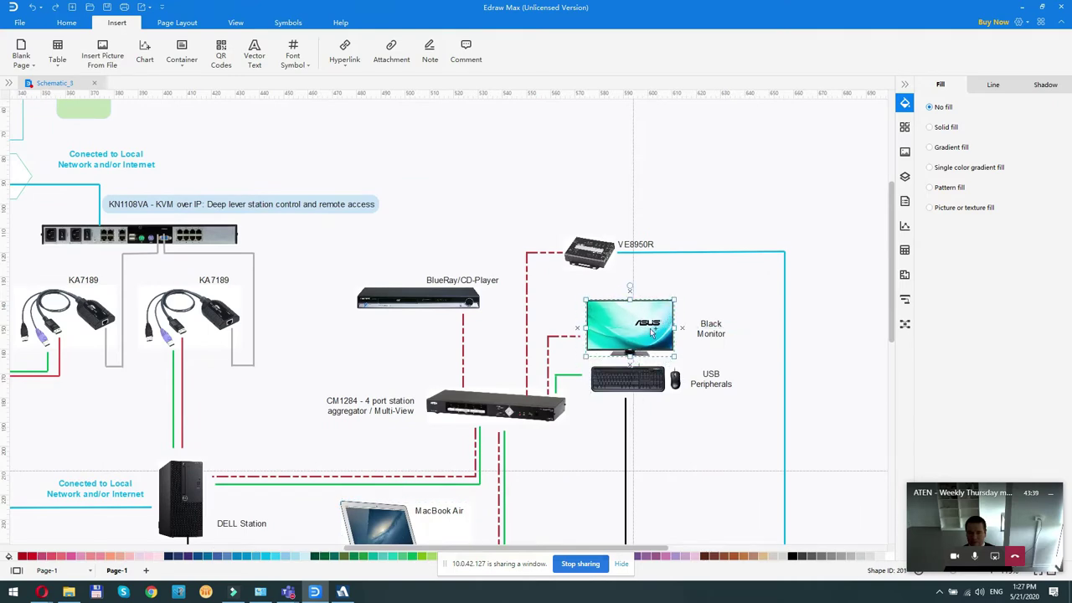
pyautogui.scroll(-5, 377, 436)
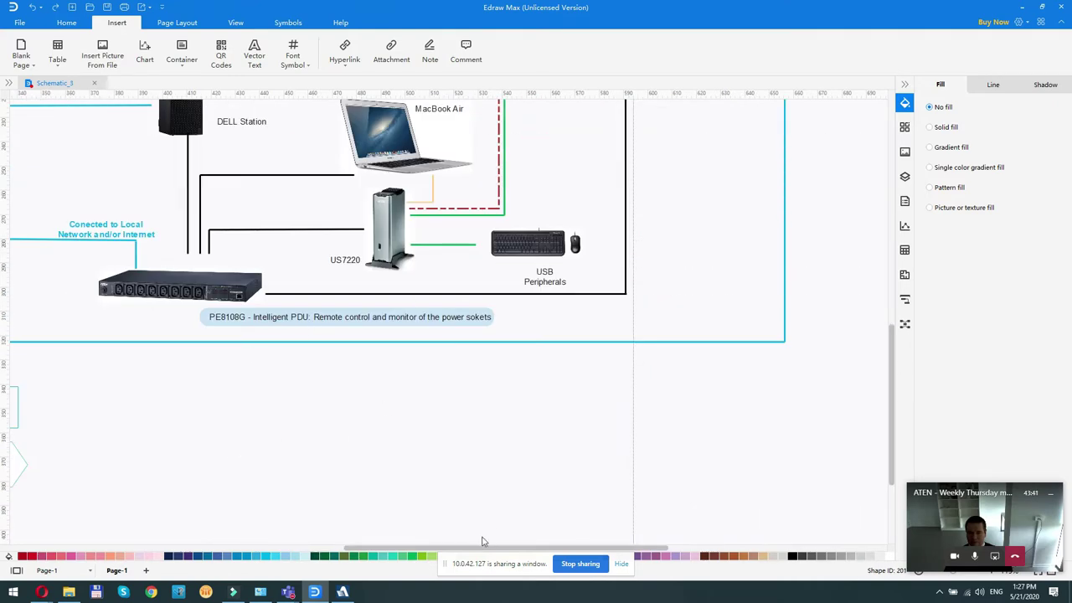
pyautogui.click(1021, 7)
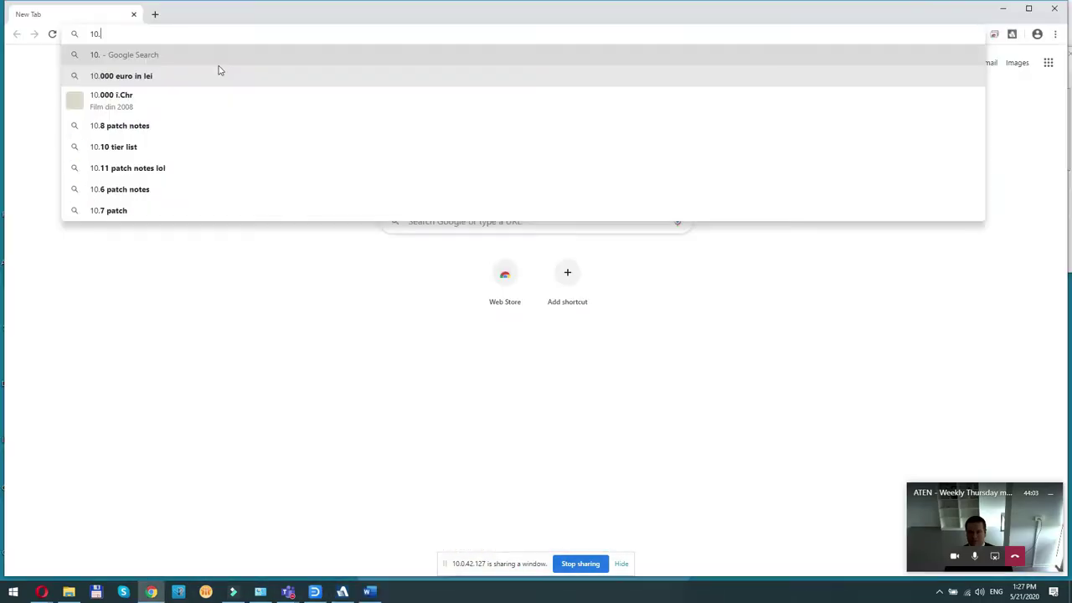
# Open 10.0.42.130 in the browser and proceed past the certificate warning to the PE8108G login page
pyautogui.write('0.0.42.130')
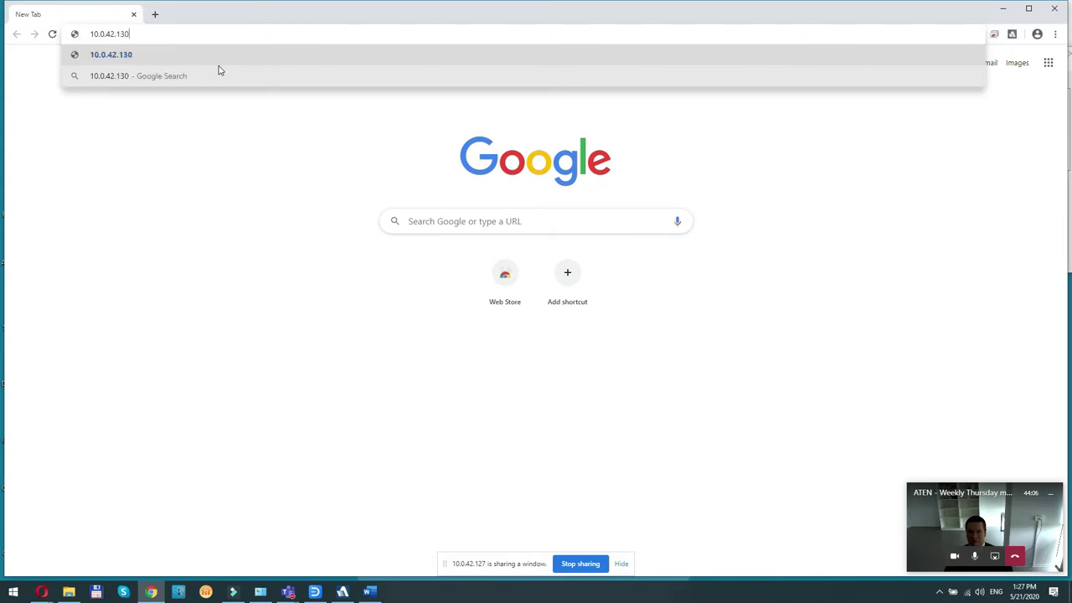
pyautogui.press('Return')
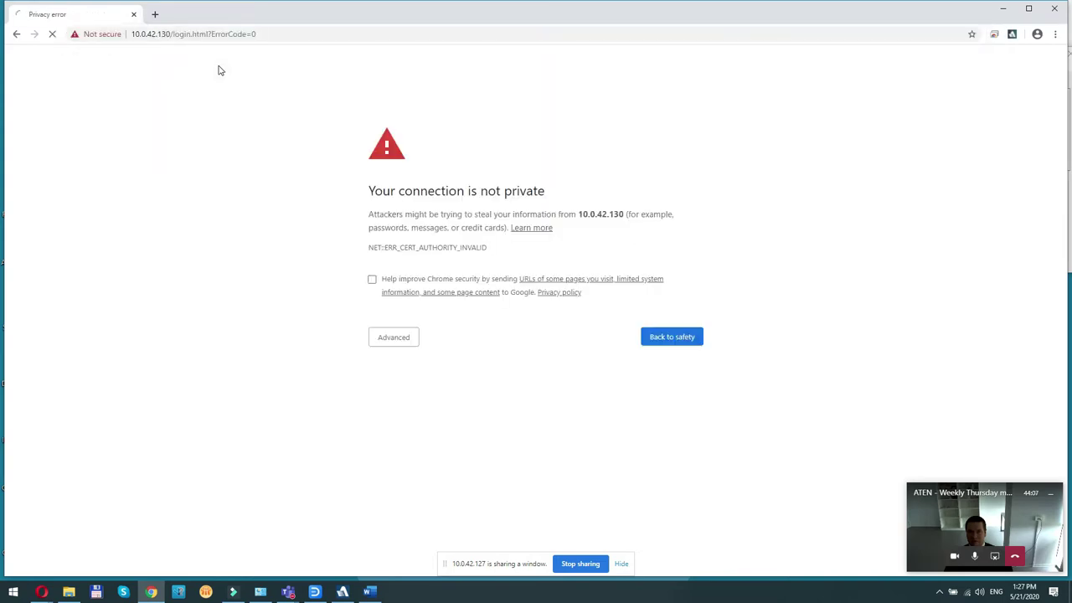
pyautogui.click(399, 337)
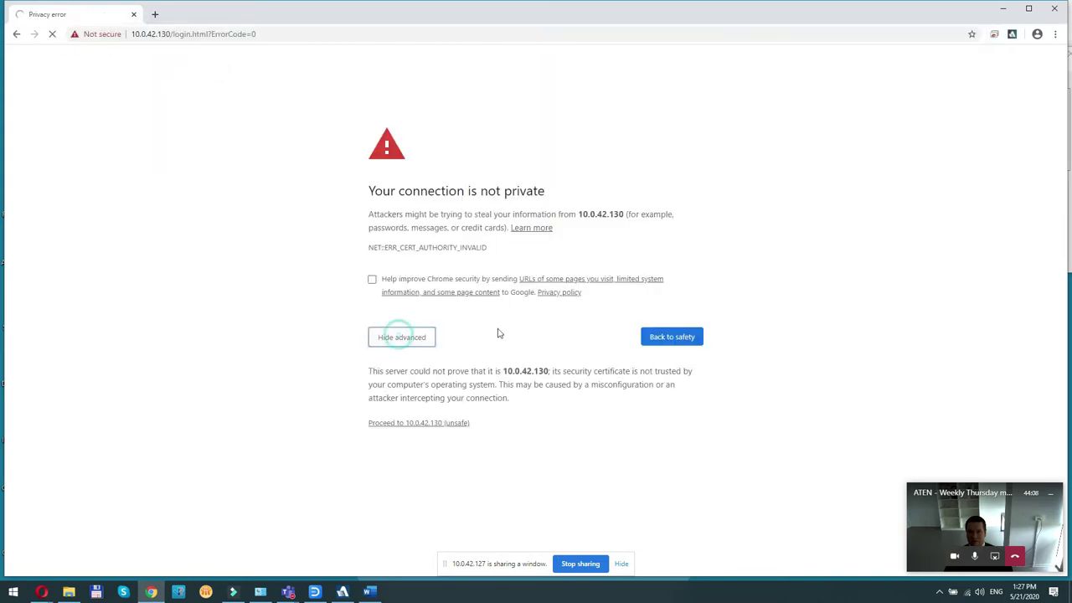
pyautogui.click(433, 423)
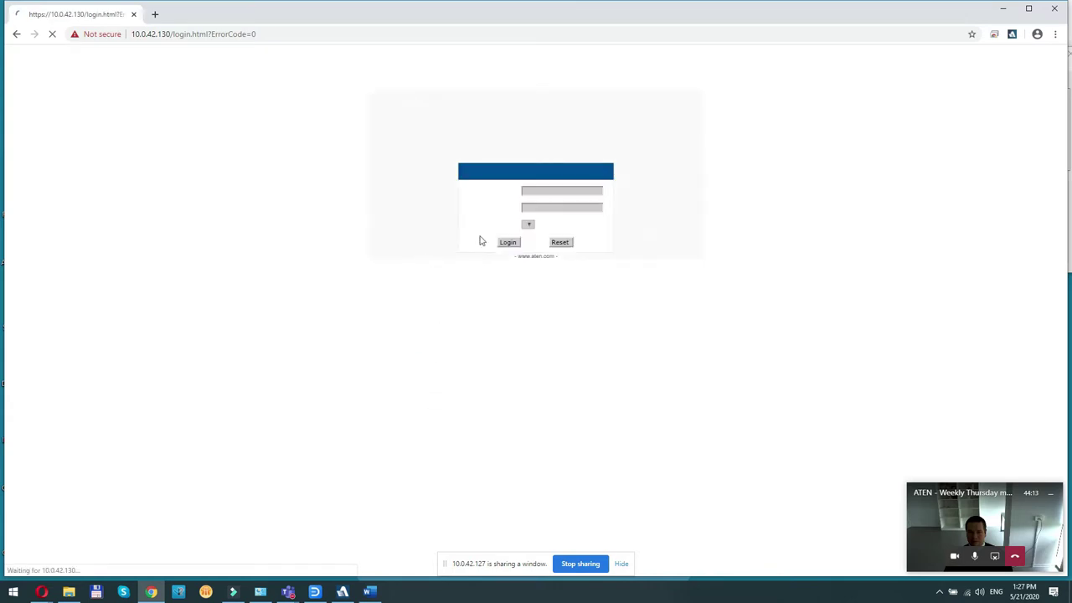
# Log in to the PE8108G with the administrator username and the account password
pyautogui.click(553, 191)
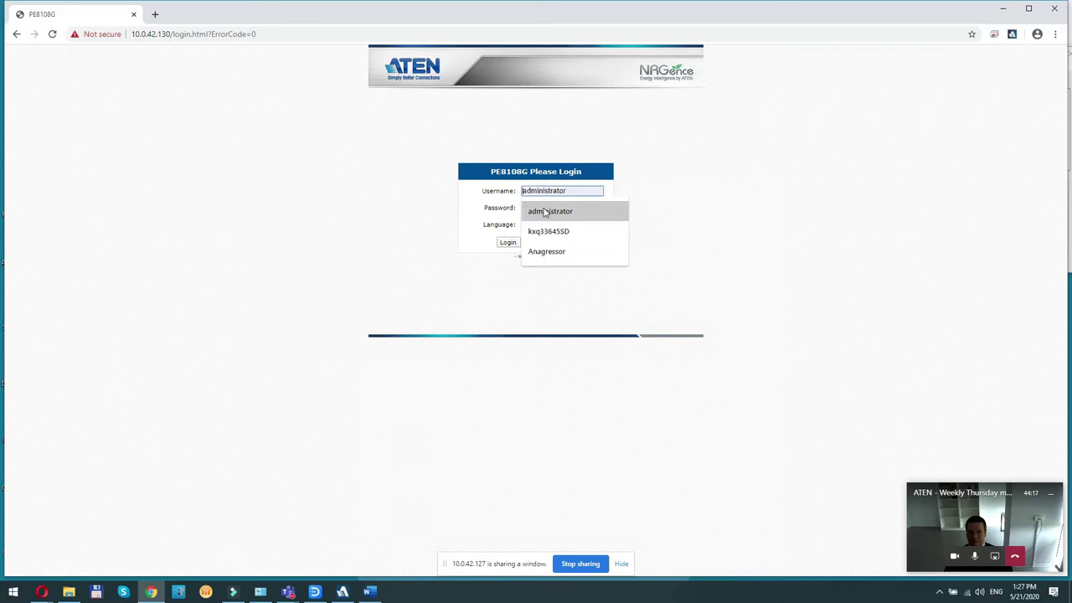
pyautogui.click(545, 211)
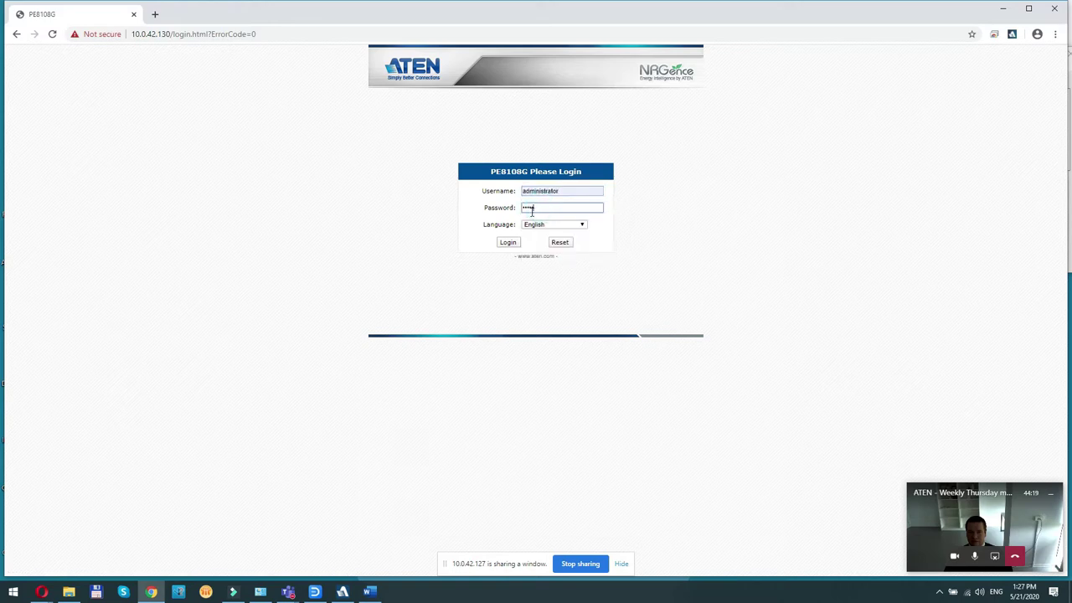
pyautogui.press('Return')
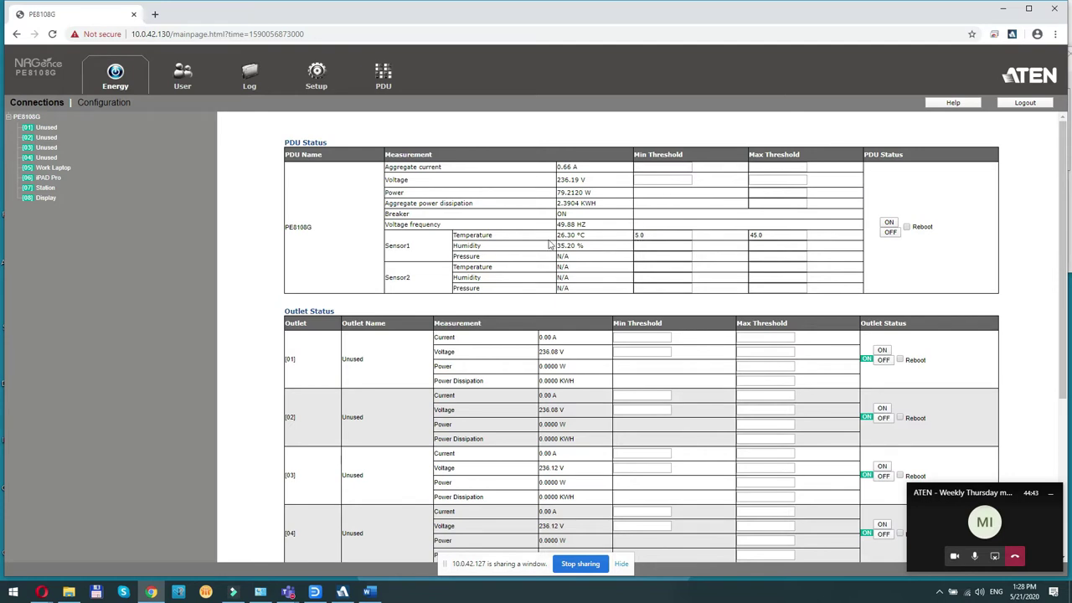
# Examine the PDU's Sensor1 temperature and humidity and the status of its outlets down to Station and Display
pyautogui.moveTo(457, 235); pyautogui.dragTo(592, 249)
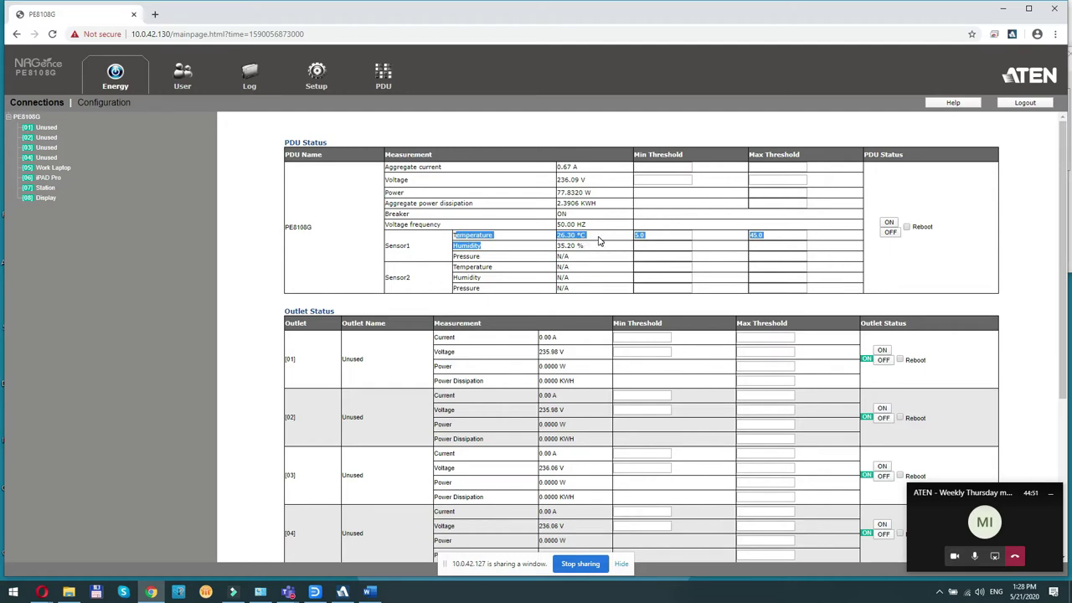
pyautogui.scroll(-1, 502, 323)
pyautogui.scroll(-2, 498, 338)
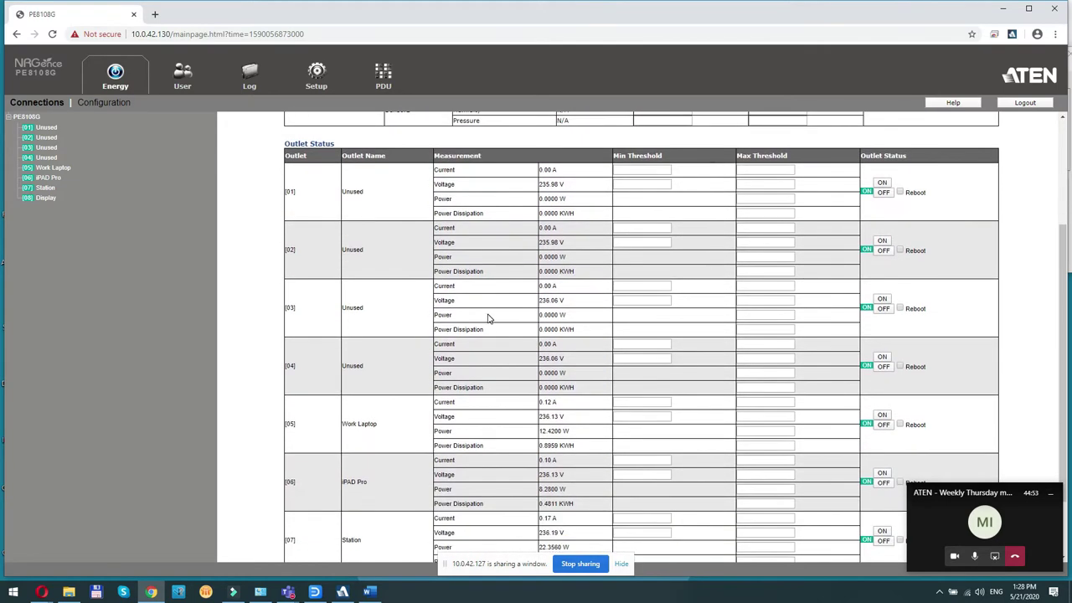
pyautogui.scroll(-2, 488, 317)
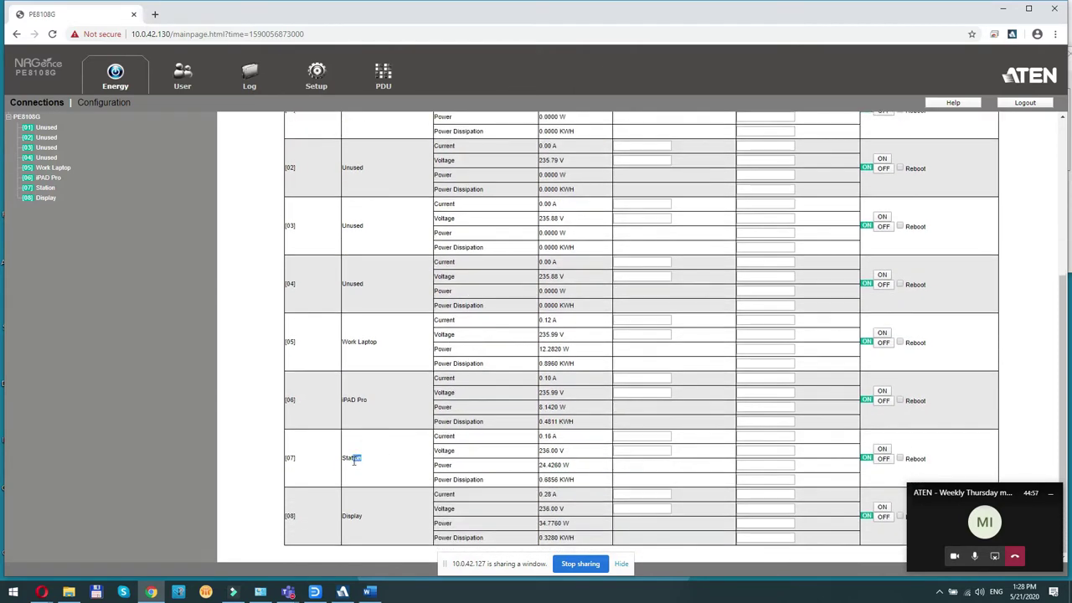
pyautogui.moveTo(353, 460); pyautogui.dragTo(347, 466)
# Switch to WinClient, open the KN1108VA remote view and change it to port 1
pyautogui.click(1003, 8)
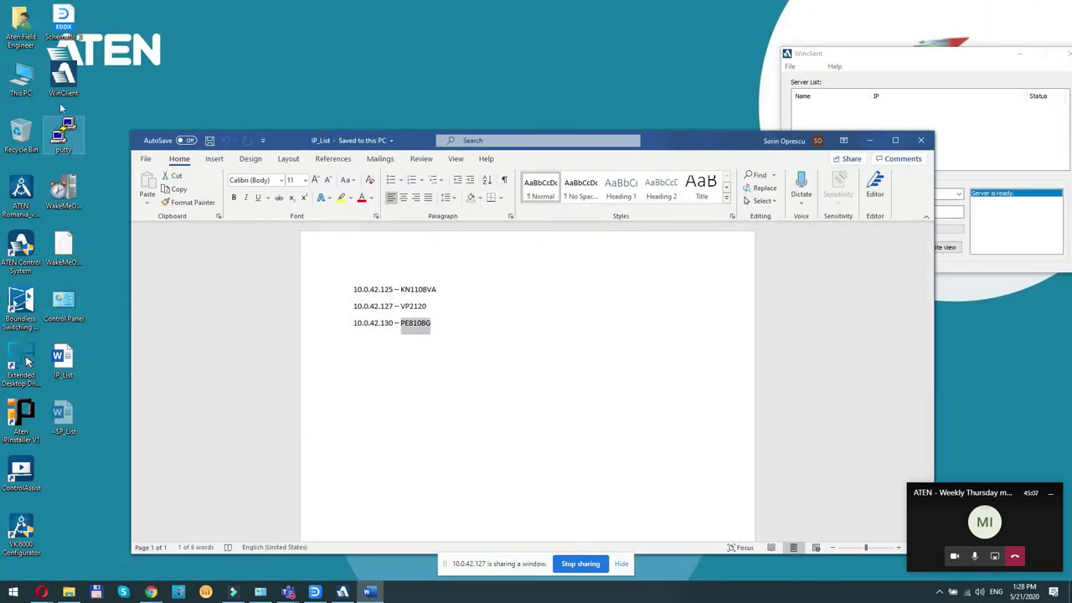
pyautogui.click(342, 591)
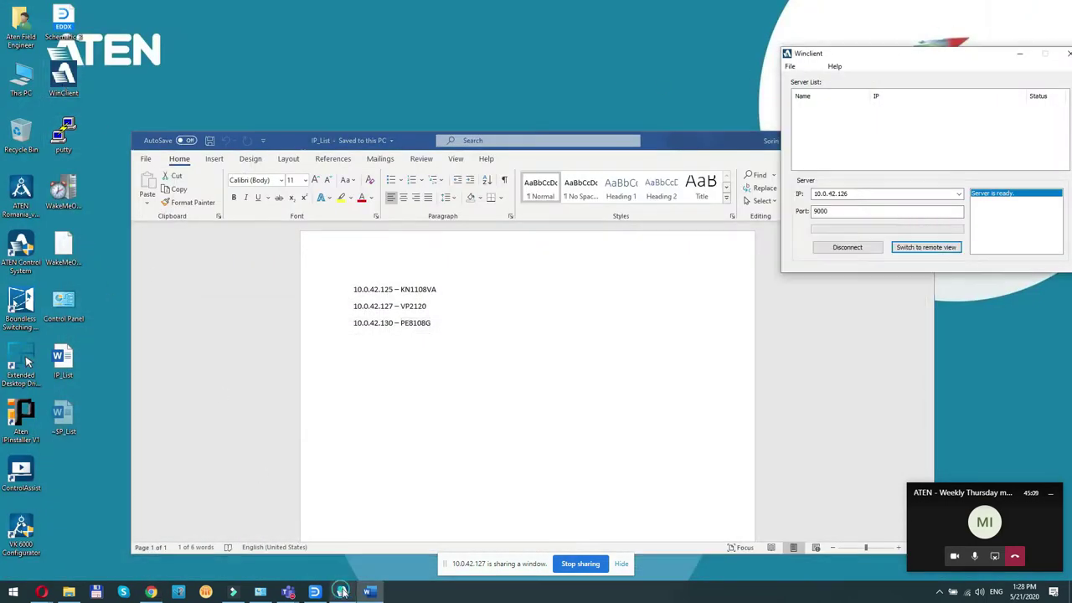
pyautogui.click(925, 248)
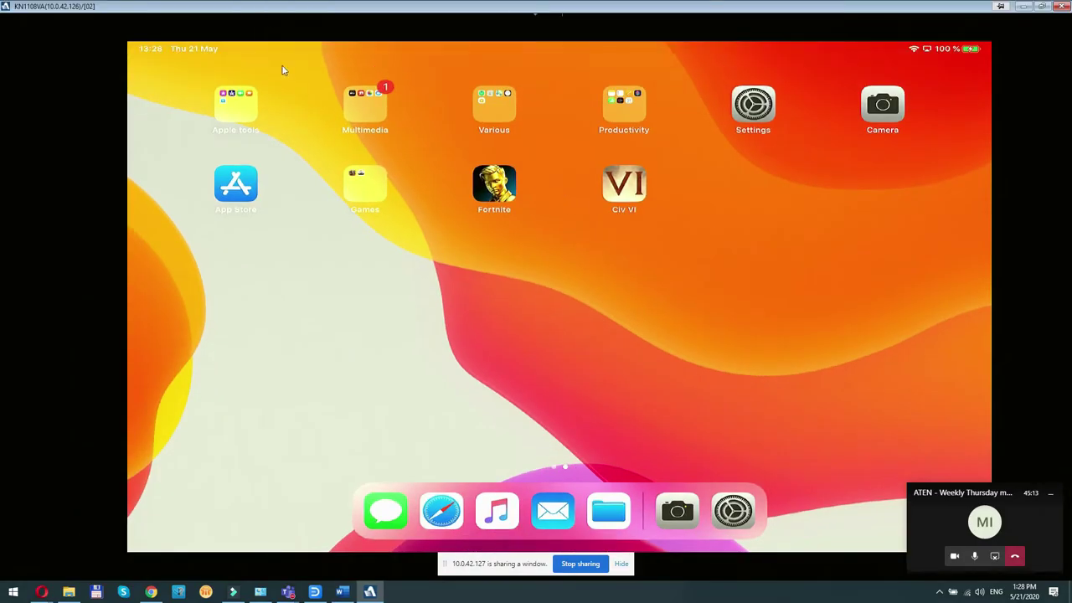
pyautogui.moveTo(503, 19)
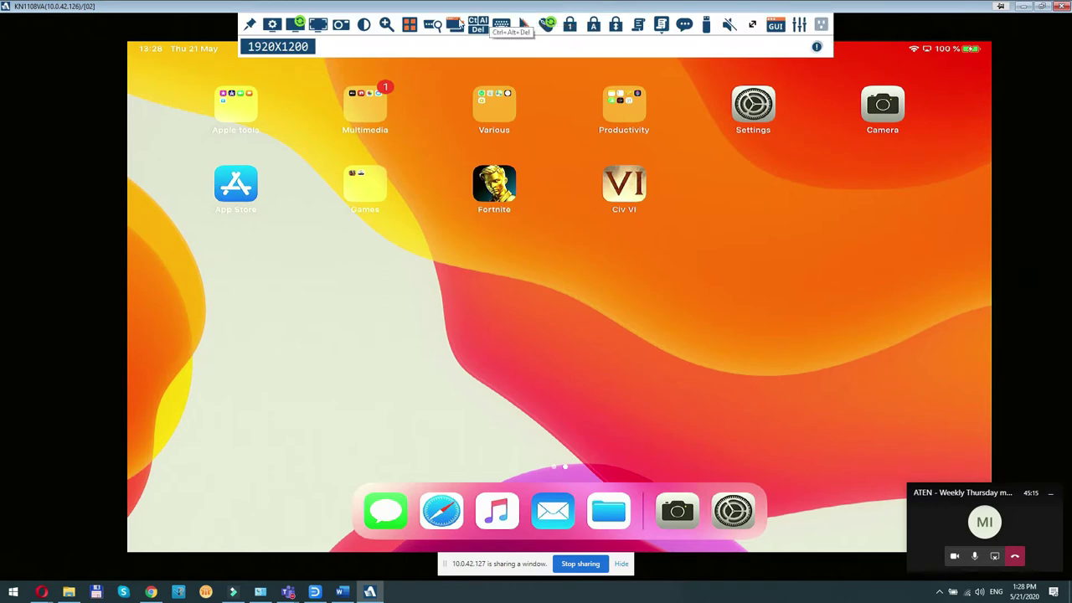
pyautogui.click(453, 27)
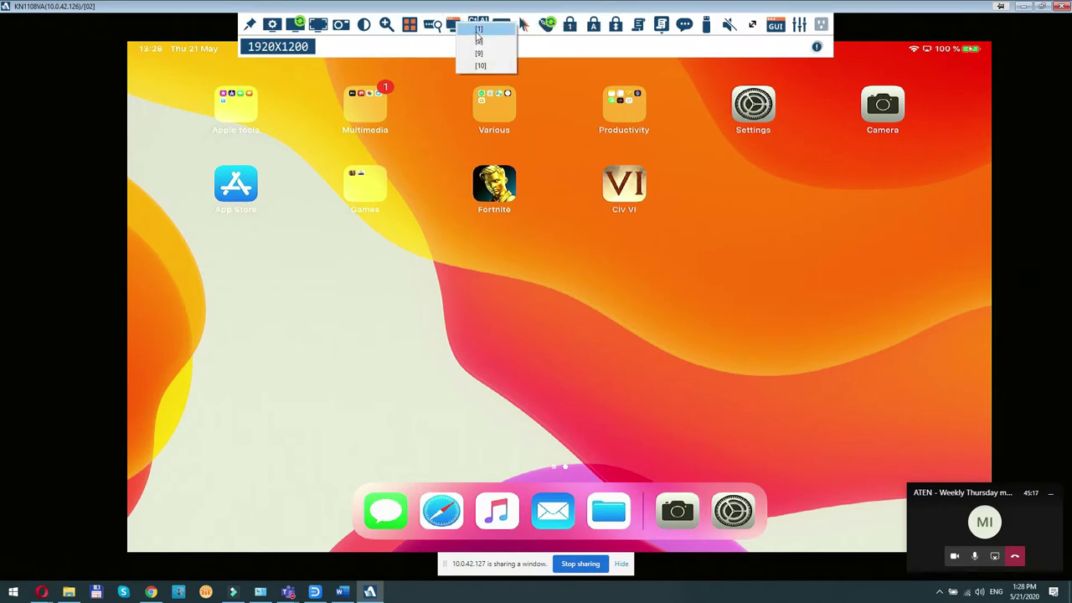
pyautogui.click(478, 29)
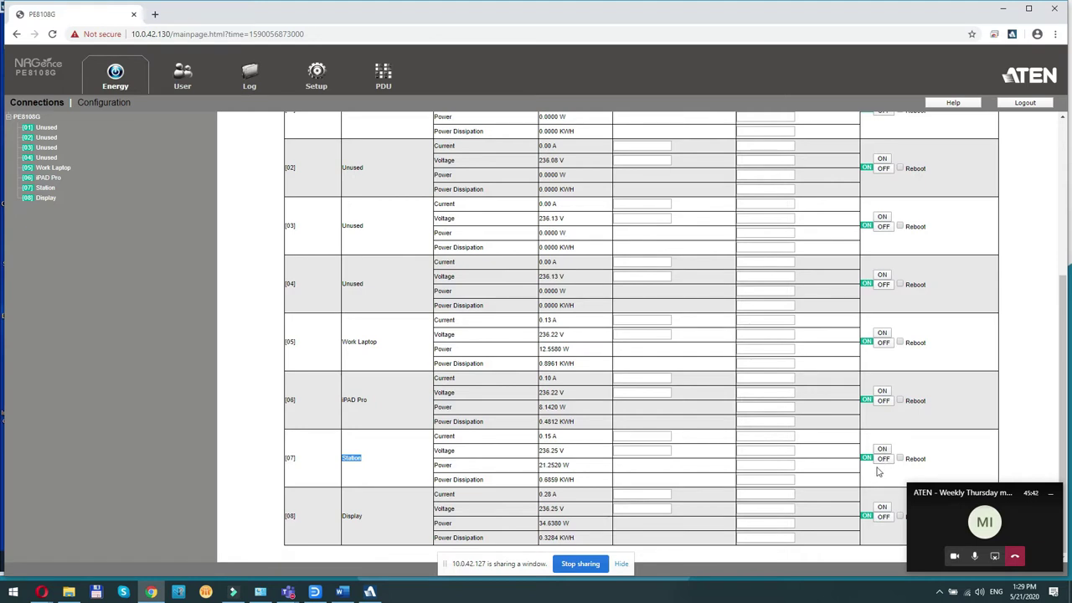
# Open the PDU's outlet configuration and review the remote turn-on methods for outlet 01, keeping Kill the Power
pyautogui.click(104, 103)
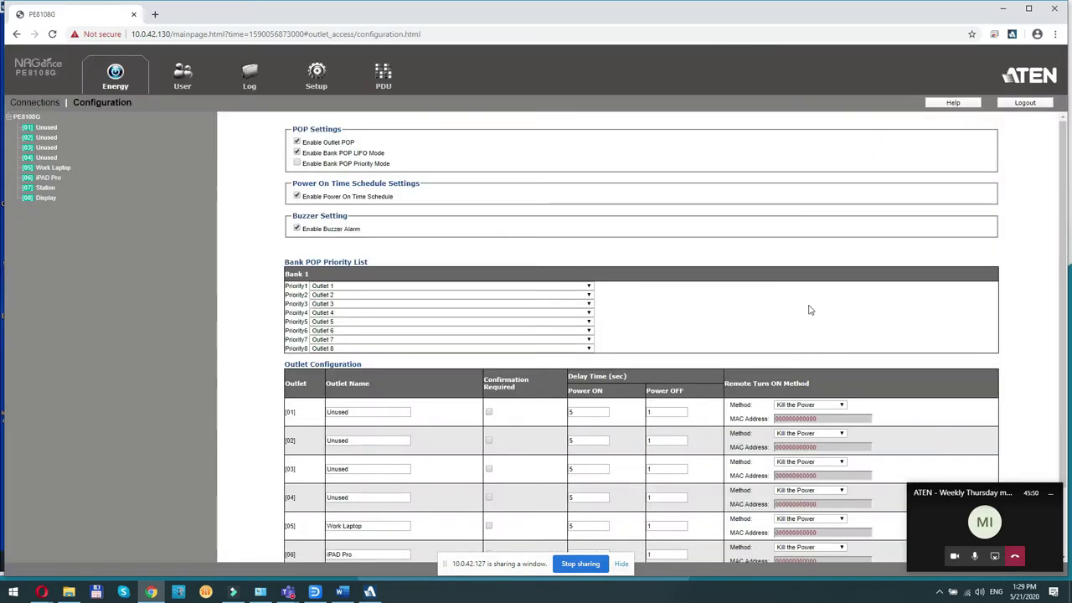
pyautogui.scroll(-2, 814, 330)
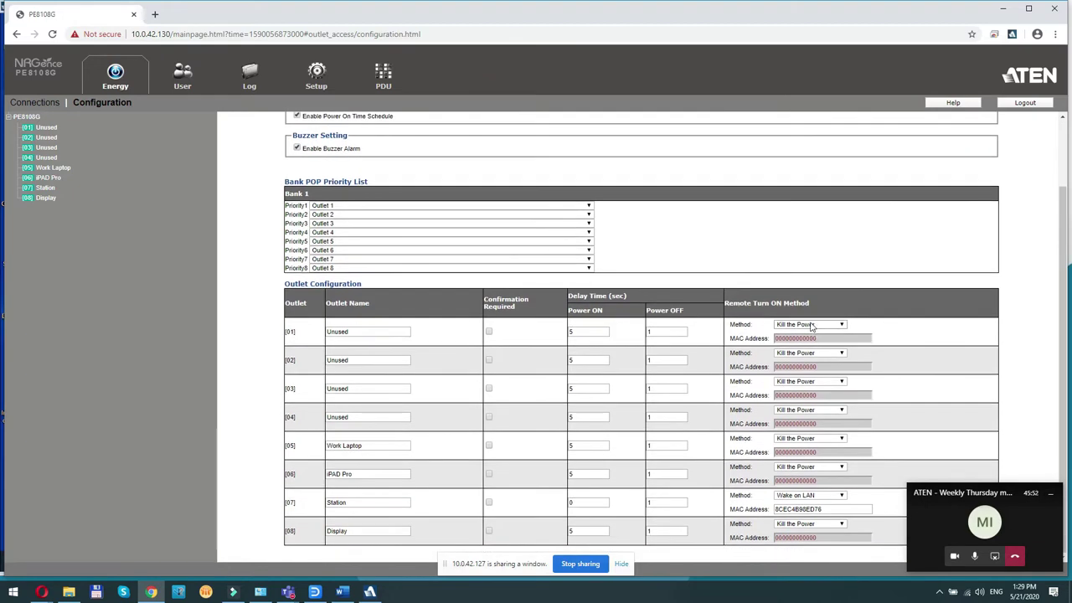
pyautogui.click(814, 324)
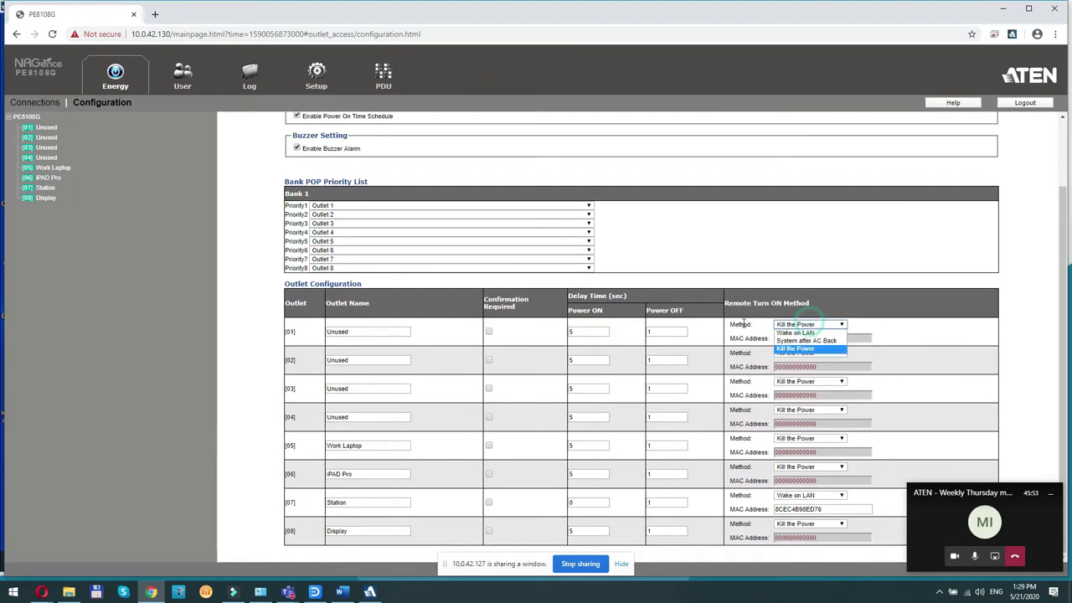
pyautogui.click(807, 350)
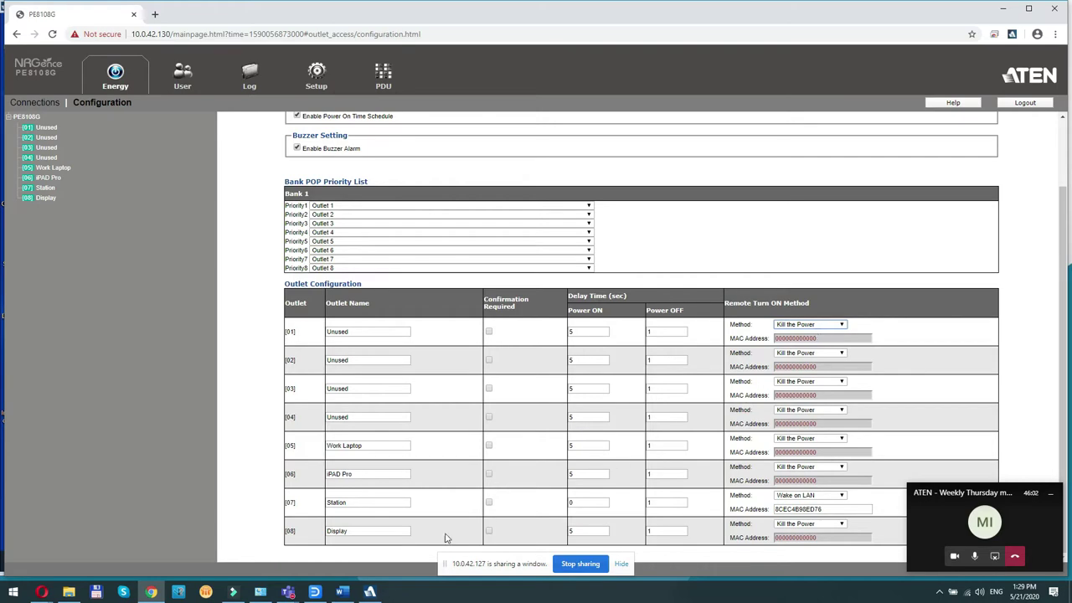
# Return to the port 1 remote session, reposition its USB Drive (E:) window and select VE89xx log capture.pptx
pyautogui.moveTo(338, 596)
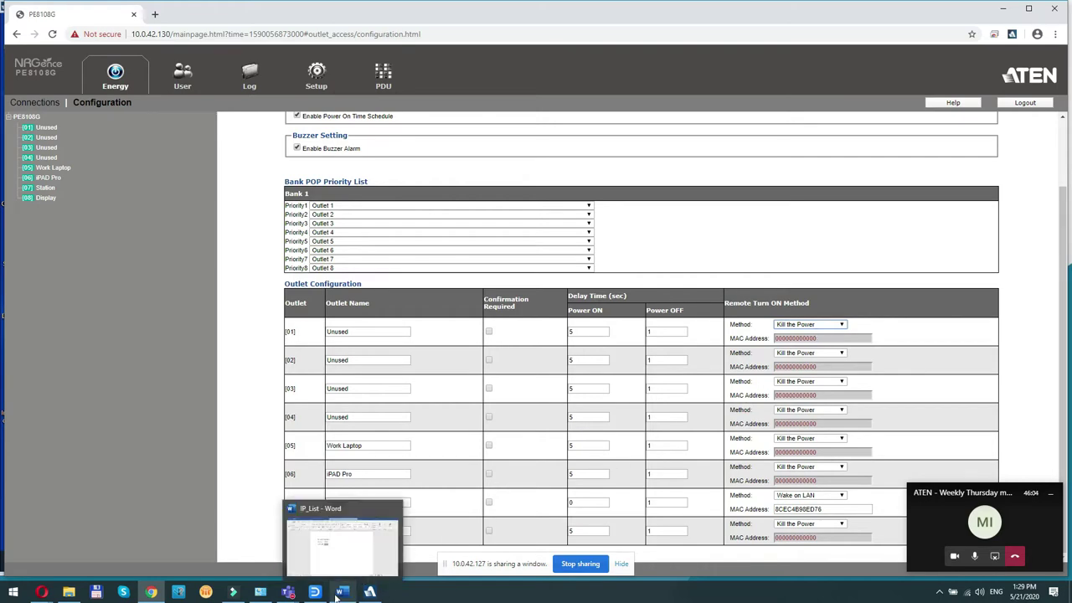
pyautogui.moveTo(369, 592)
pyautogui.click(380, 528)
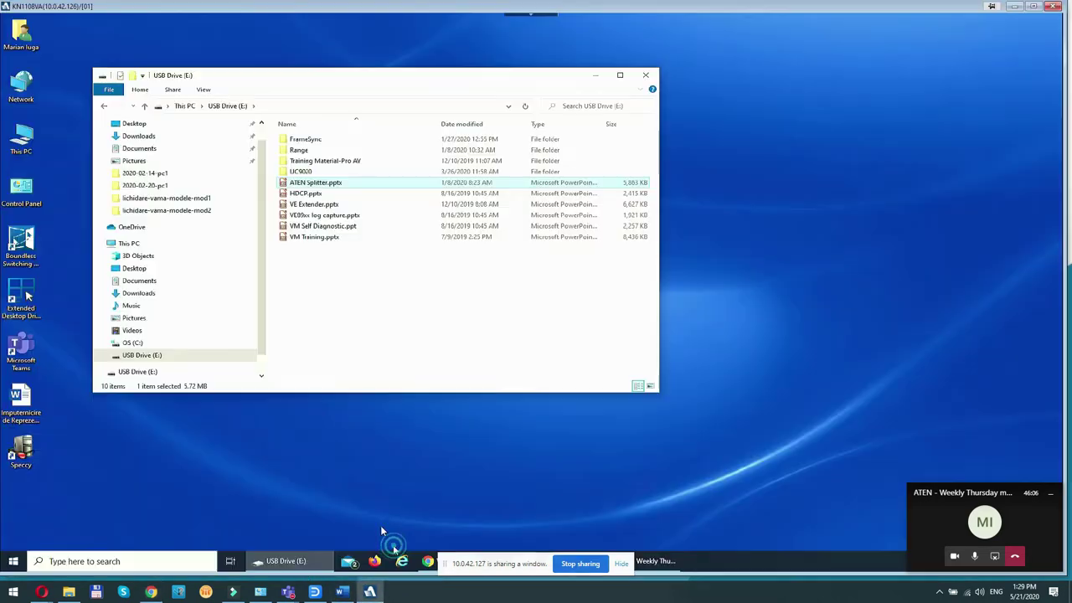
pyautogui.moveTo(368, 75); pyautogui.dragTo(491, 73)
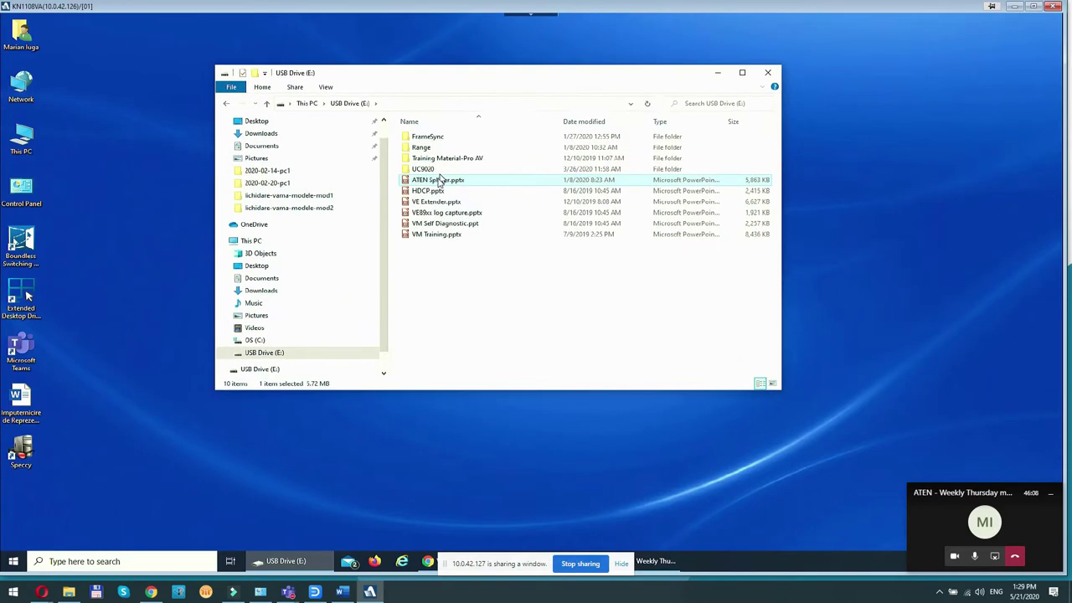
pyautogui.moveTo(442, 183); pyautogui.dragTo(502, 196)
pyautogui.click(448, 214)
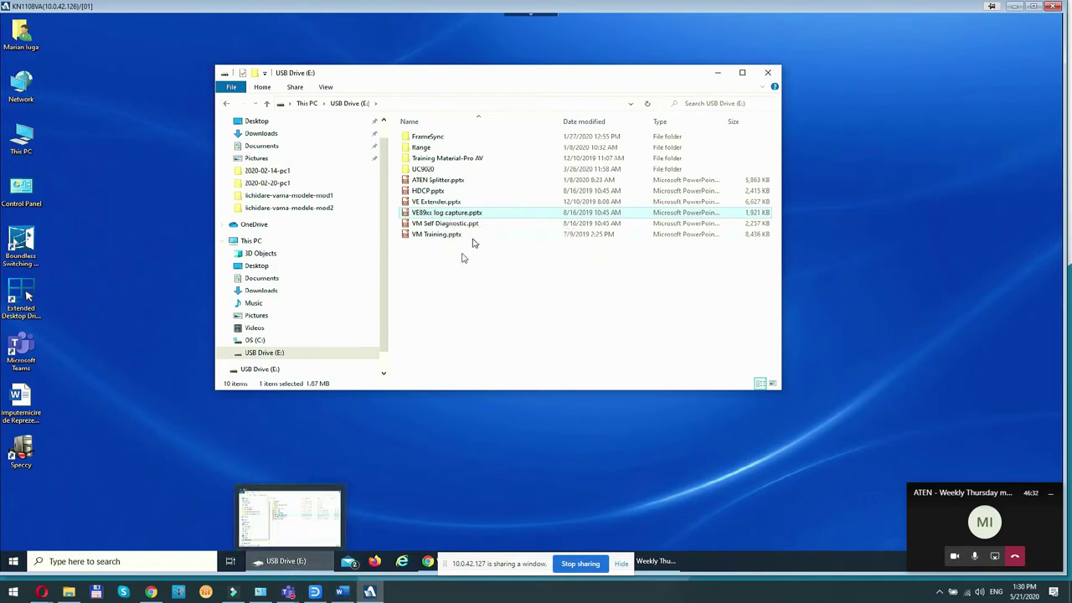
# Minimize the remote session and examine the Station outlet's Wake on LAN method and MAC address on the PDU configuration page
pyautogui.click(1014, 6)
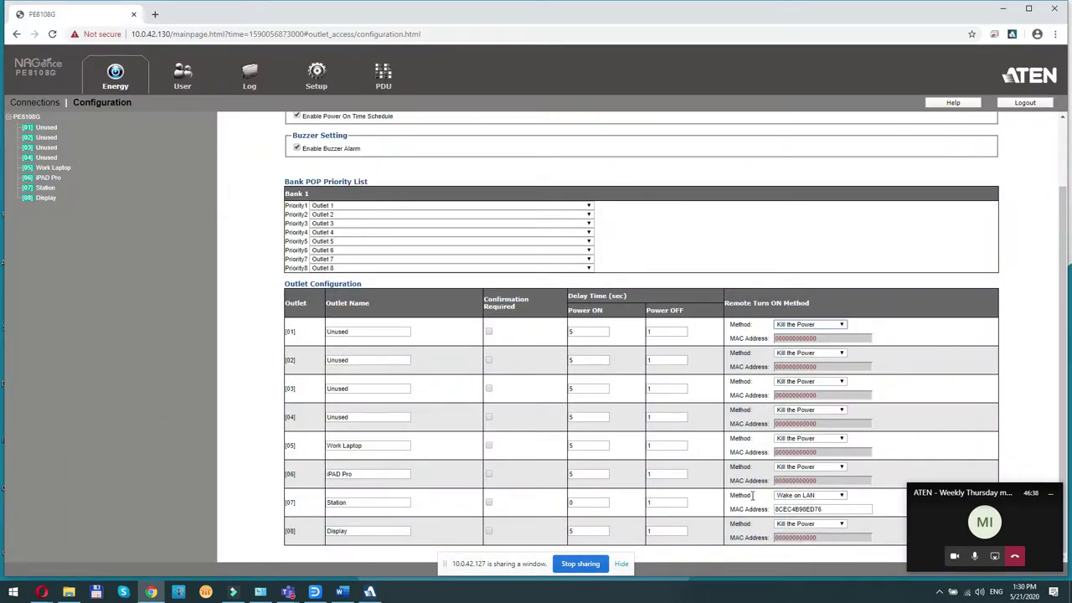
pyautogui.moveTo(752, 495); pyautogui.dragTo(730, 495)
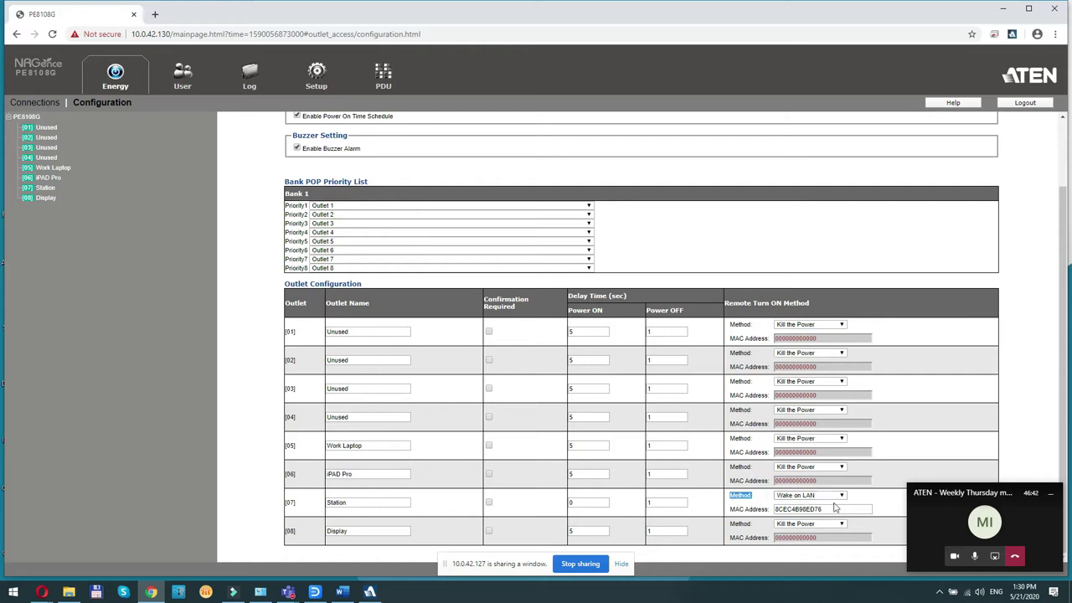
pyautogui.moveTo(837, 510); pyautogui.dragTo(779, 521)
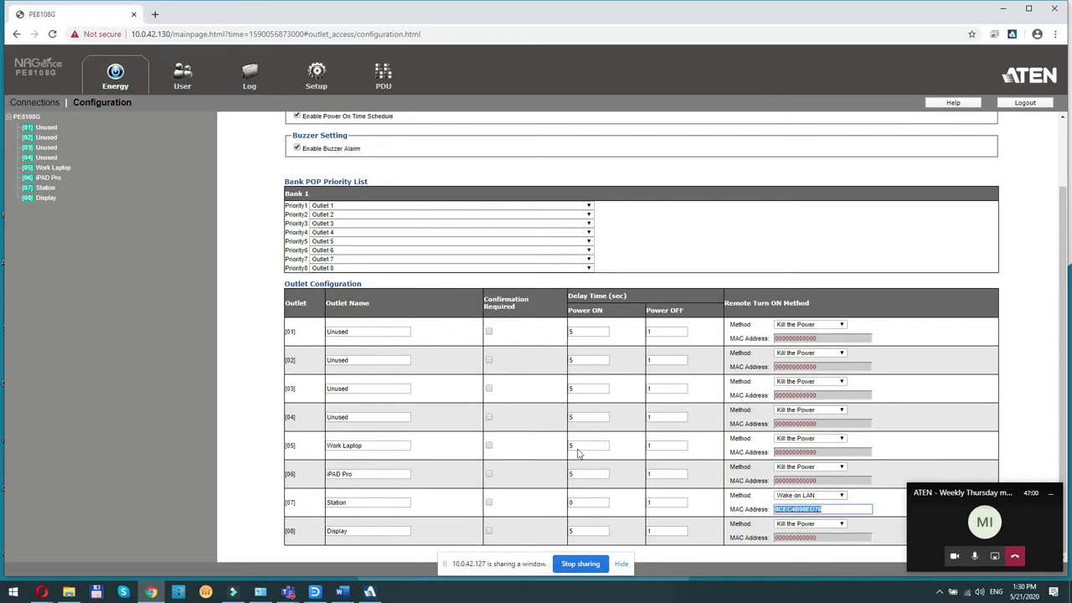
pyautogui.scroll(2, 241, 240)
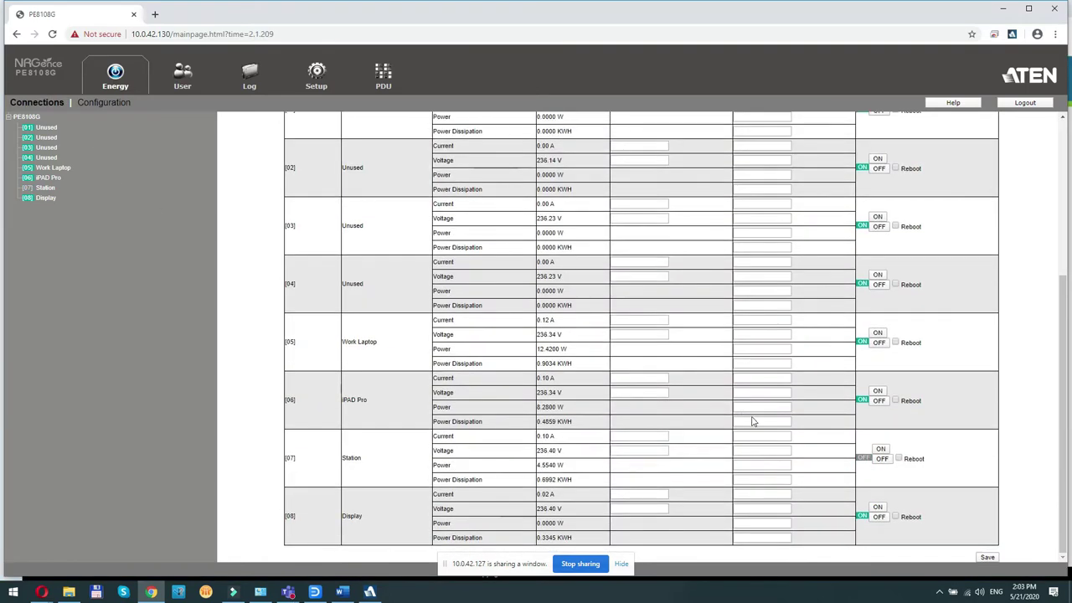
# Switch on outlet 07 (Station), then reposition and maximize the KN1108VA port 1 remote session window
pyautogui.click(880, 449)
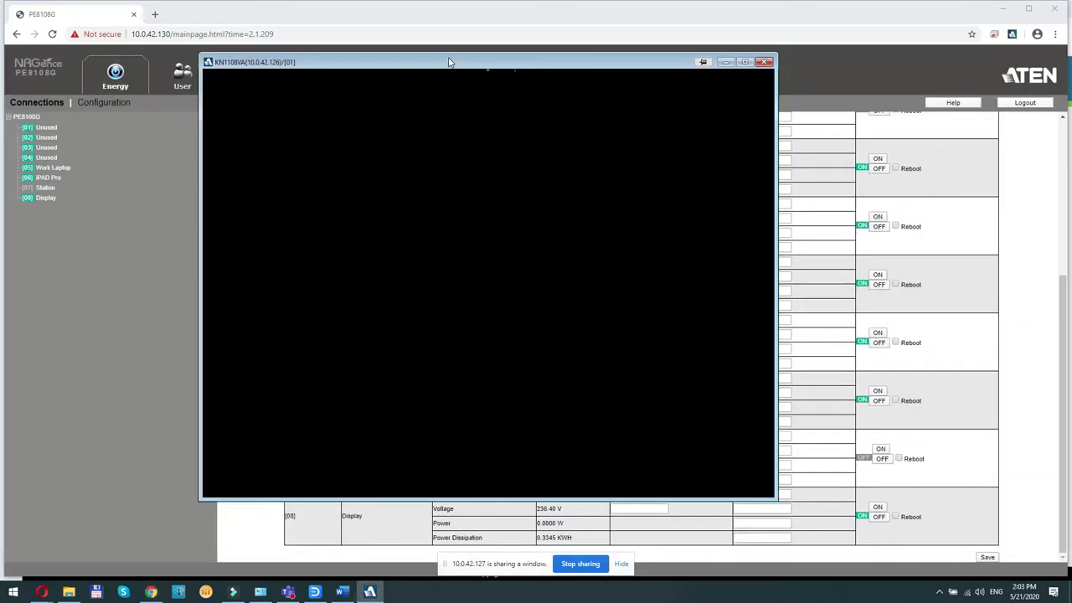
pyautogui.moveTo(448, 62); pyautogui.dragTo(382, 34)
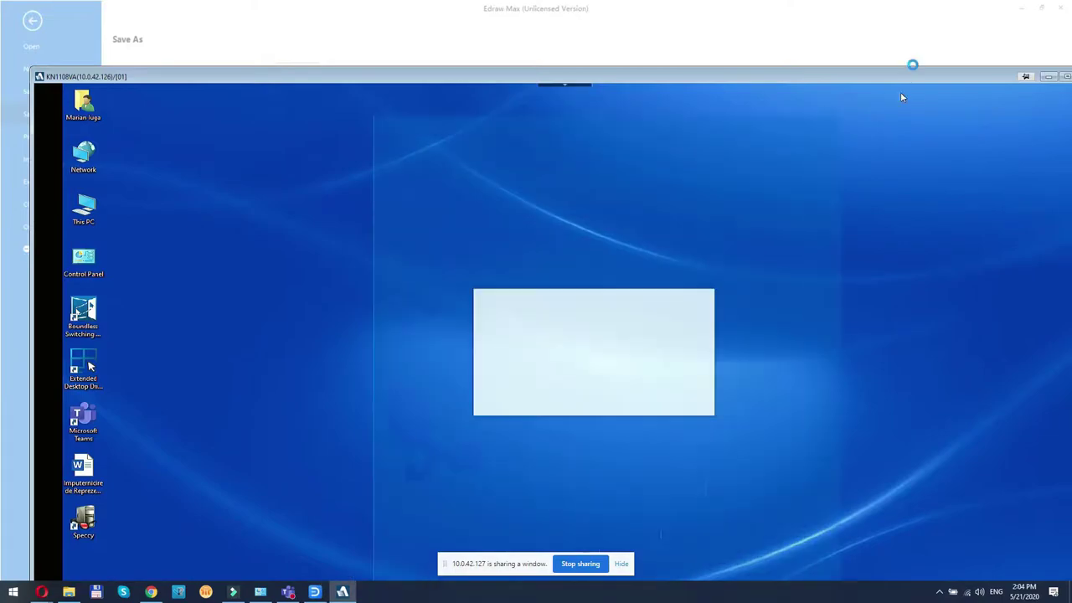
pyautogui.doubleClick(691, 77)
pyautogui.moveTo(535, 12)
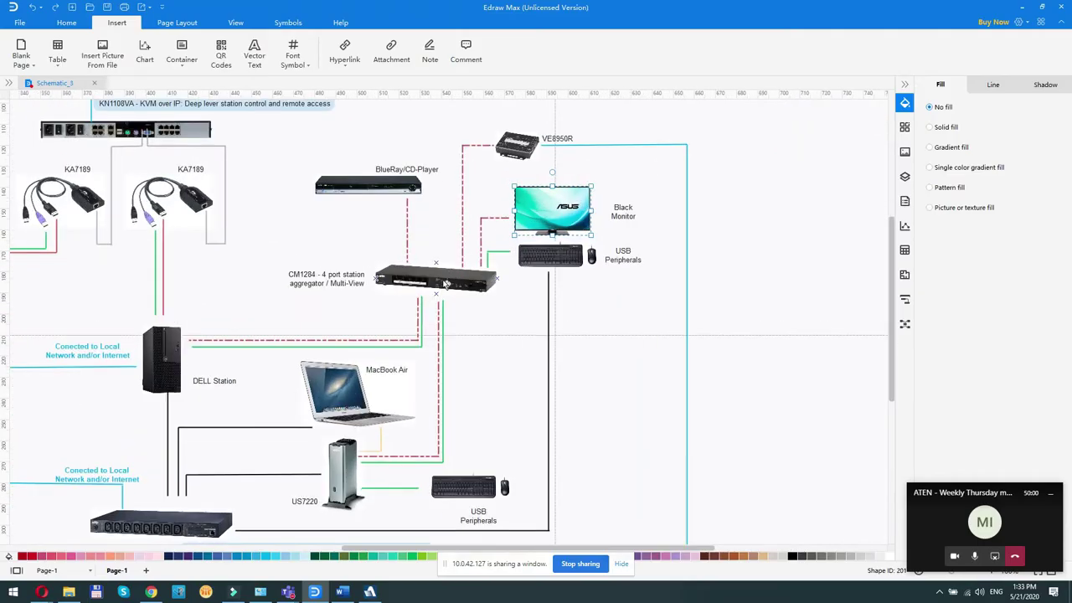
# Take a closer look at the CM1284 and its monitor and peripheral connections in the Edraw Max schematic
pyautogui.scroll(3, 447, 284)
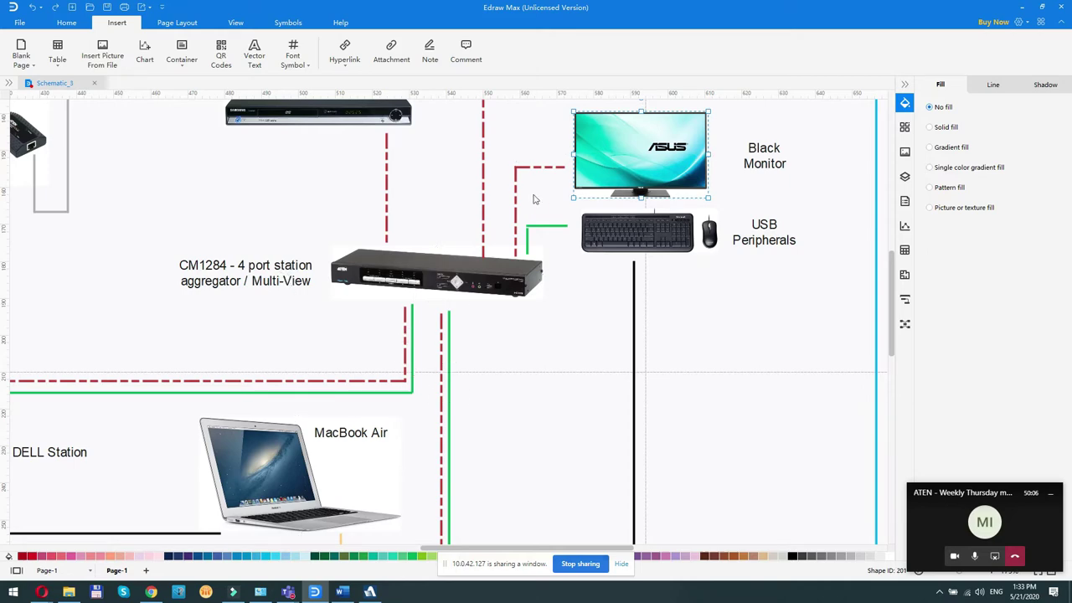
# Duplicate the CM1284 device image four times in the schematic
pyautogui.click(463, 275)
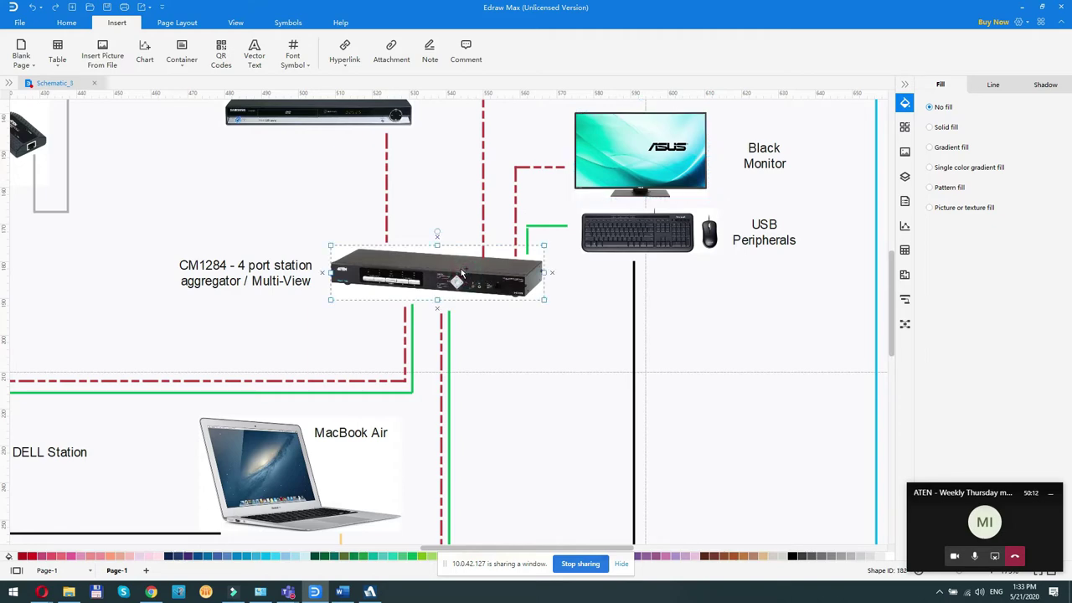
pyautogui.hotkey('ctrl', 'd')
pyautogui.hotkey('ctrl', 'd')
pyautogui.hotkey('ctrl', 'd')
pyautogui.hotkey('ctrl', 'd')
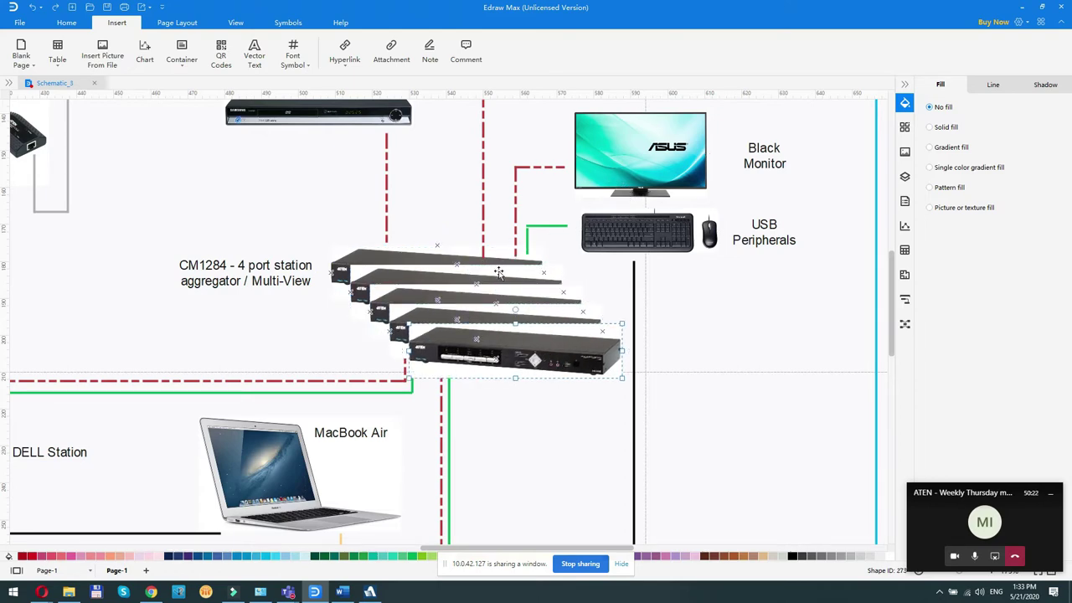
# Undo the four duplications of the CM1284 image
pyautogui.hotkey('ctrl', 'z')
pyautogui.hotkey('ctrl', 'z')
pyautogui.hotkey('ctrl', 'z')
pyautogui.hotkey('ctrl', 'z')
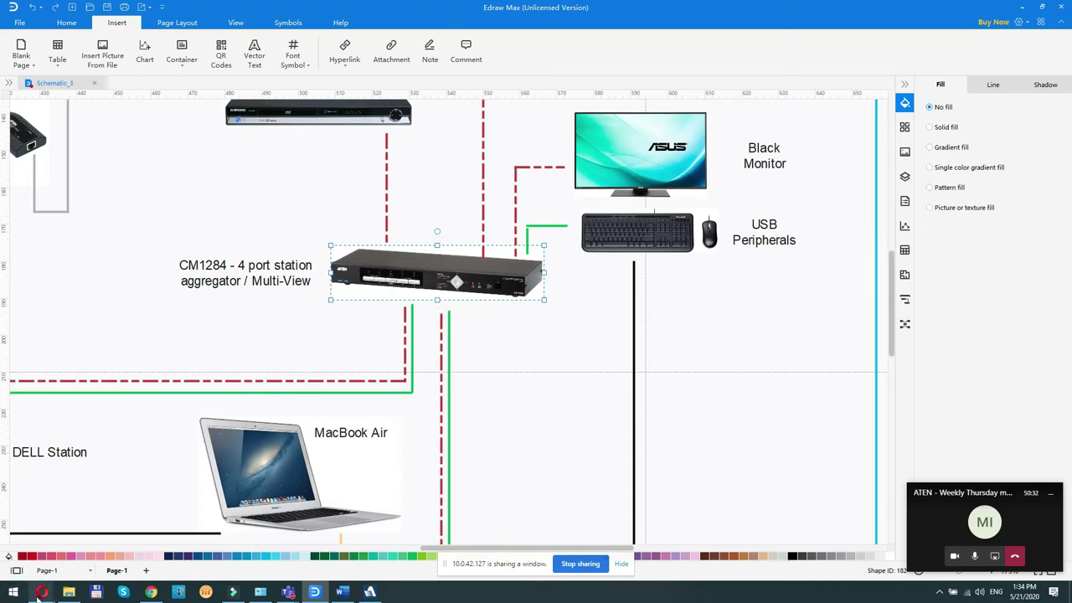
# Switch to the Video Presenter page in Opera and show its live camera stream in full screen
pyautogui.click(59, 540)
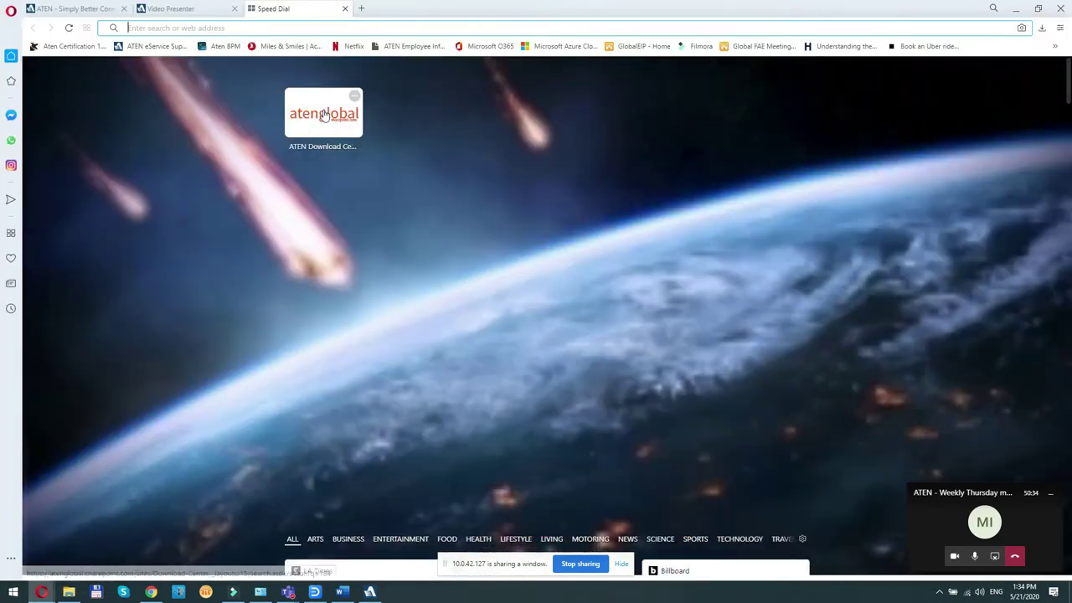
pyautogui.click(161, 11)
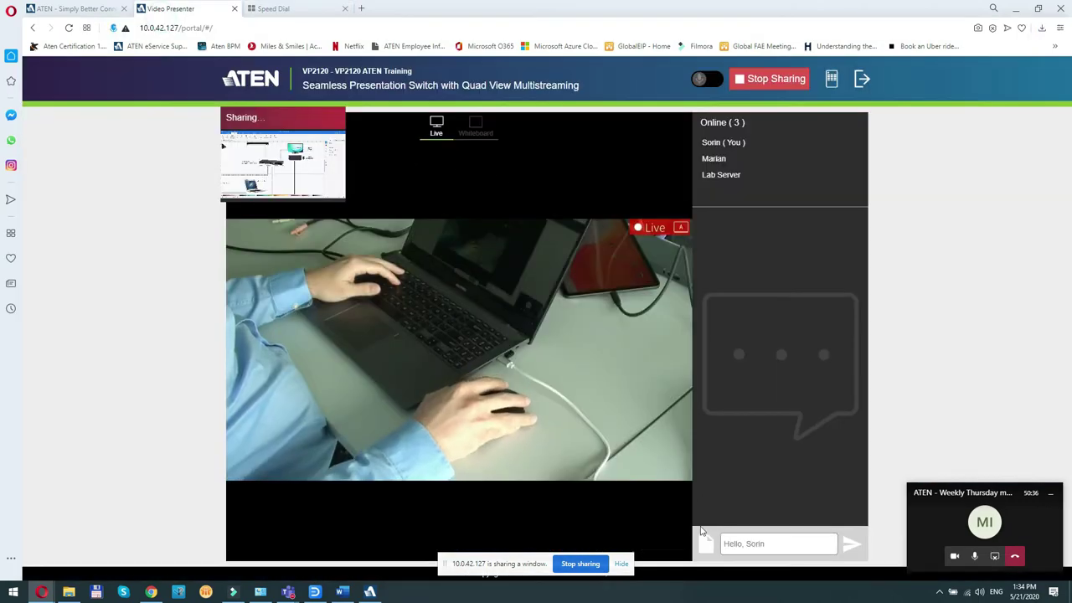
pyautogui.click(675, 546)
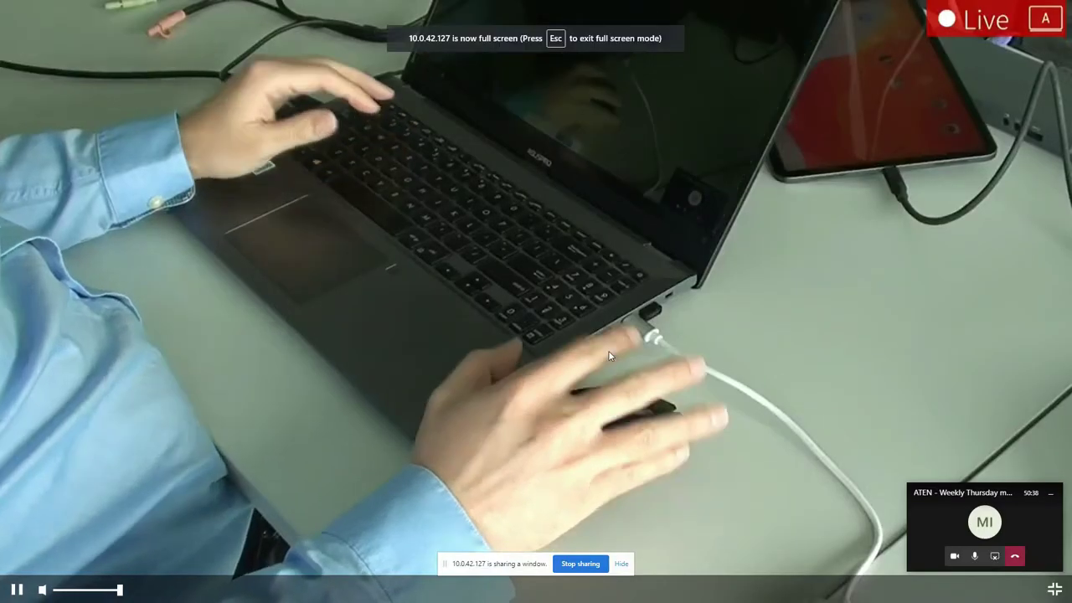